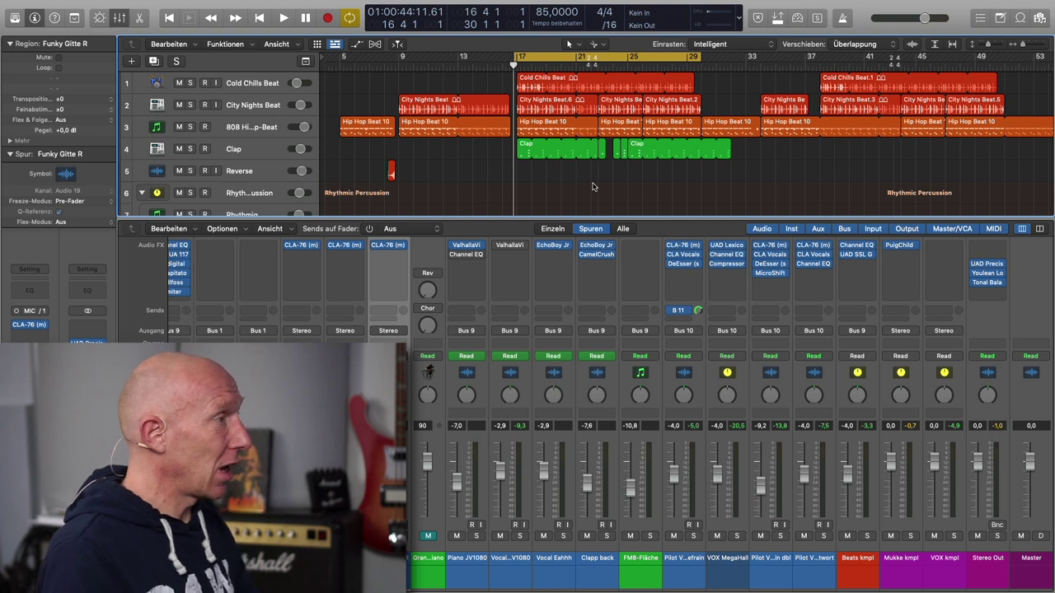
Play the cycled section from bar 17 briefly to hear the mix without a reverb on the Stereo Out.
key(space)
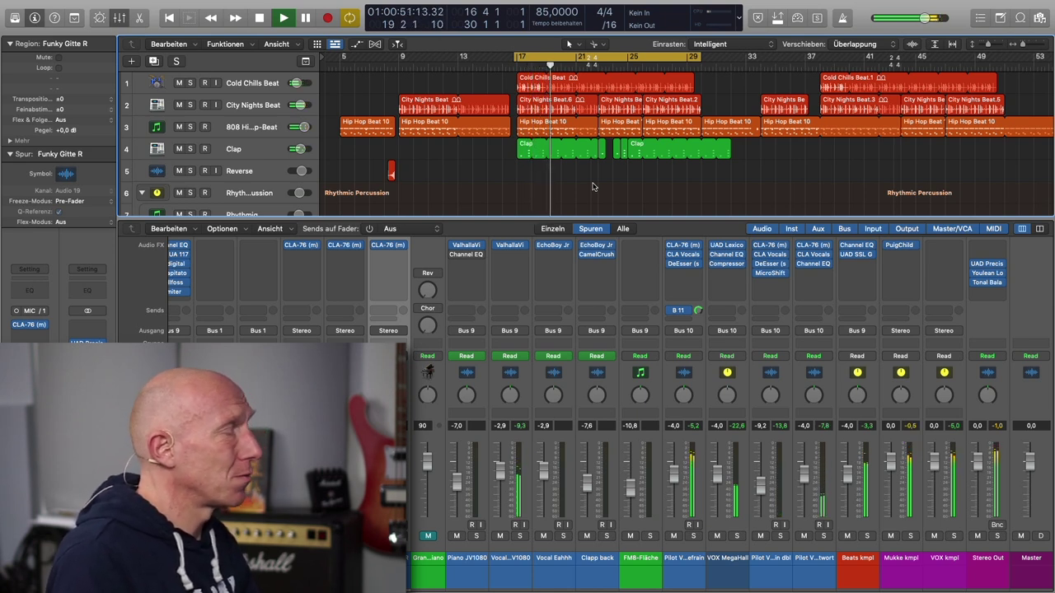
key(space)
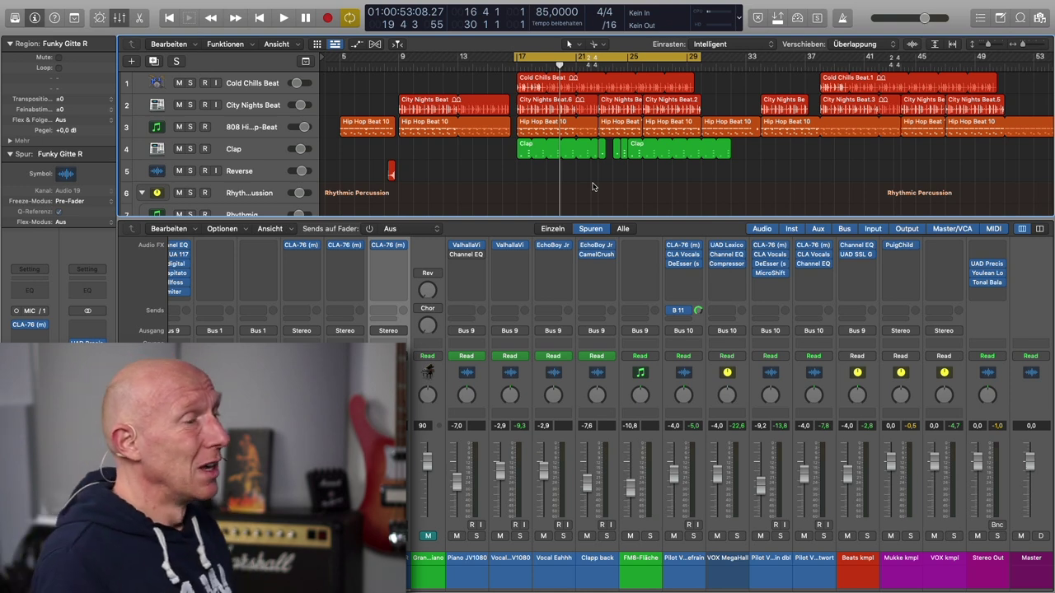
Insert the stereo ValhallaVintageVerb plug-in in the empty first effect slot of the Stereo Out channel.
click(1004, 252)
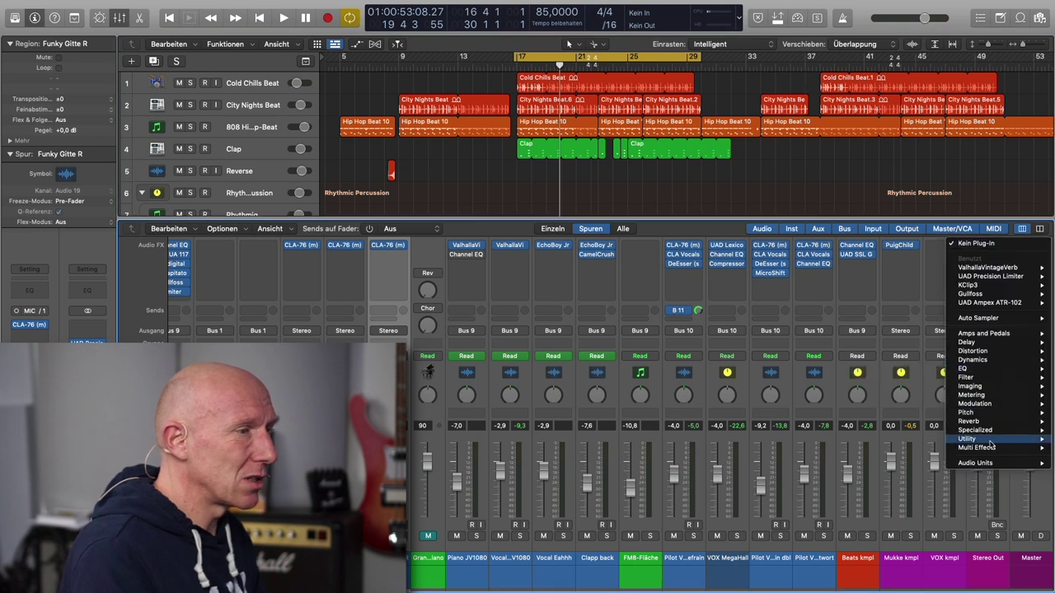
mouse_move(985, 463)
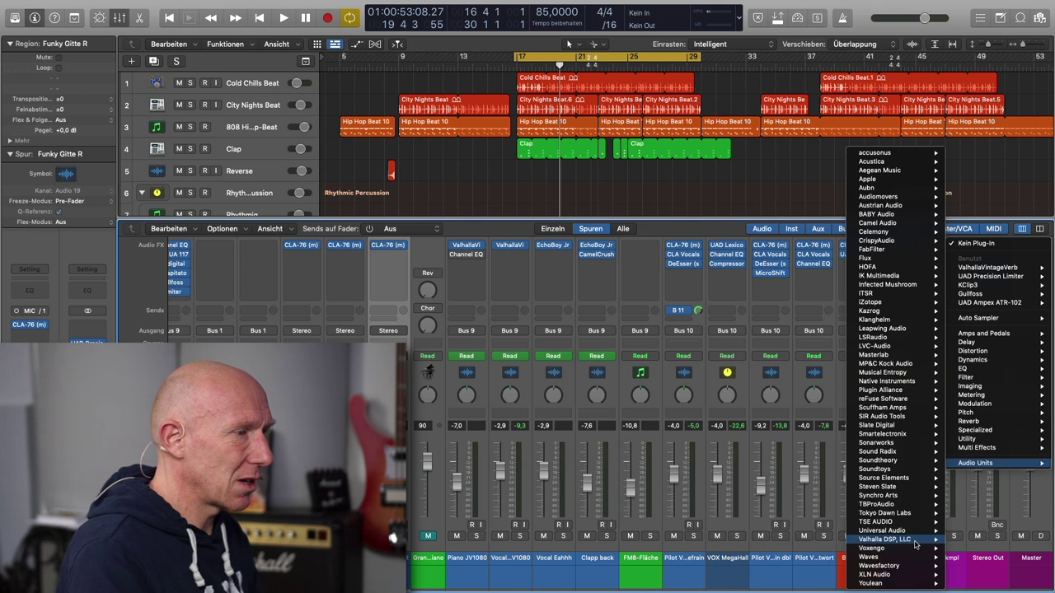
mouse_move(915, 543)
mouse_move(793, 575)
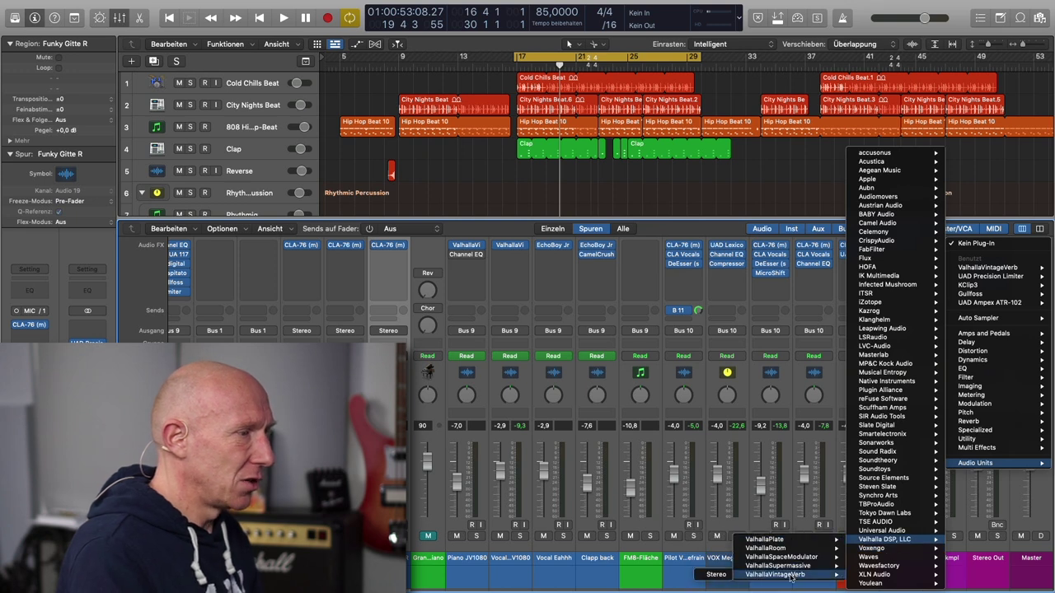
click(714, 575)
drag(621, 142, 709, 137)
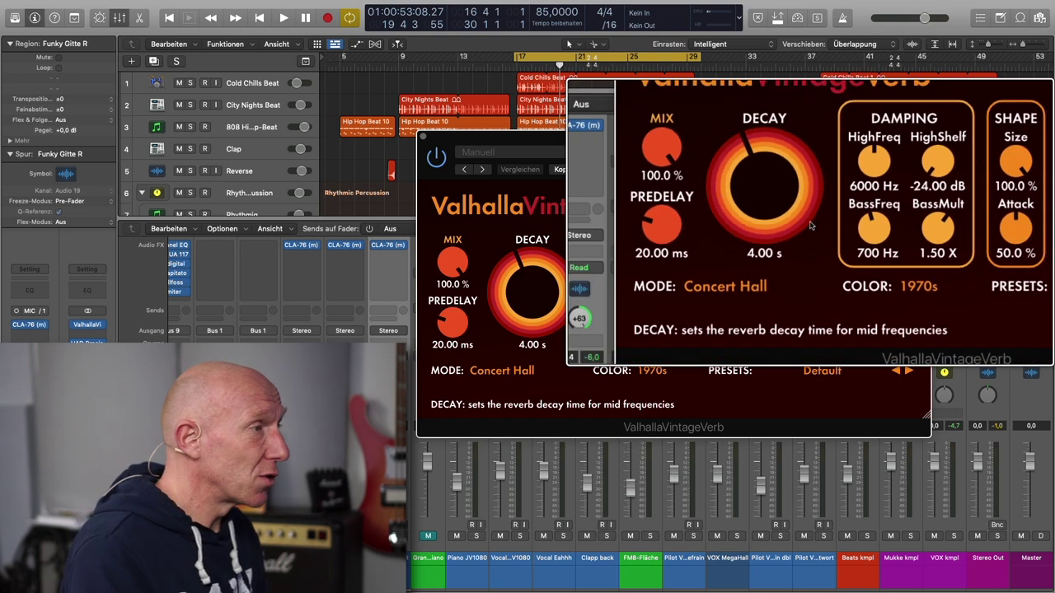
Load the Vox Plate preset in the reverb and shorten its decay to 0.96 s.
click(820, 371)
mouse_move(829, 286)
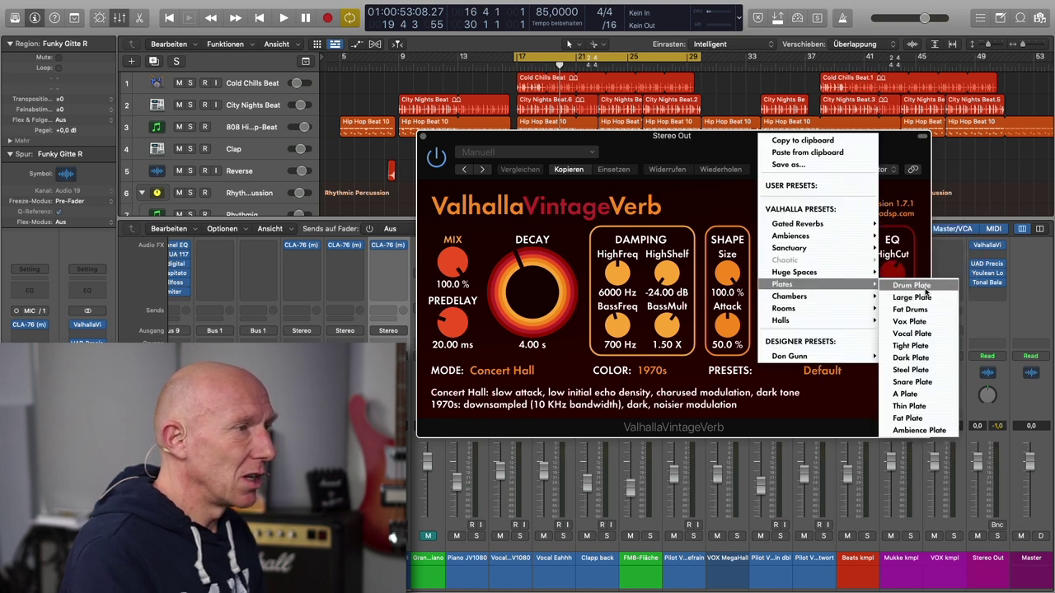
click(925, 322)
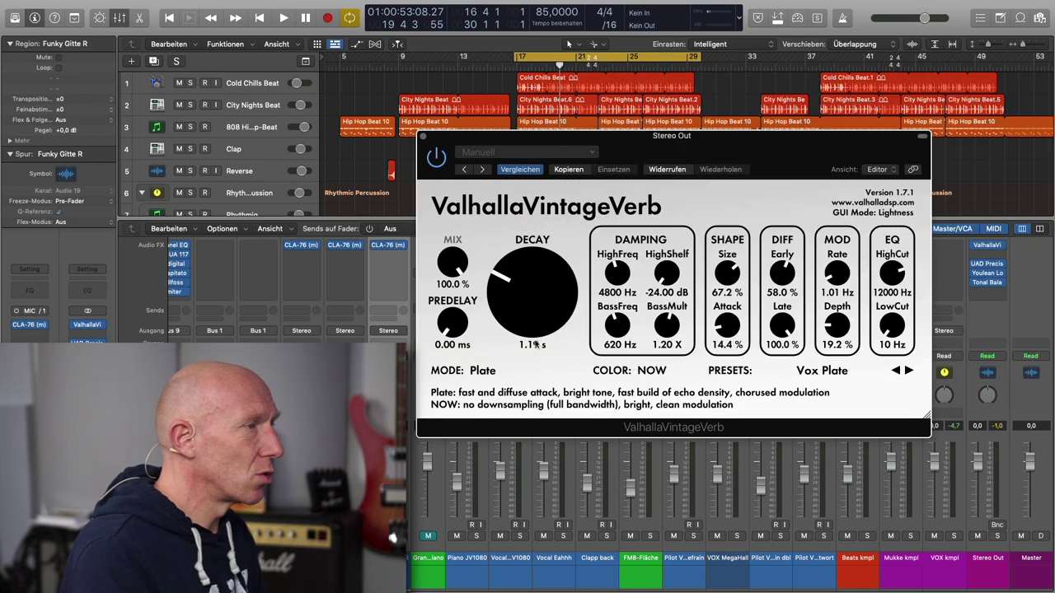
drag(524, 317, 520, 312)
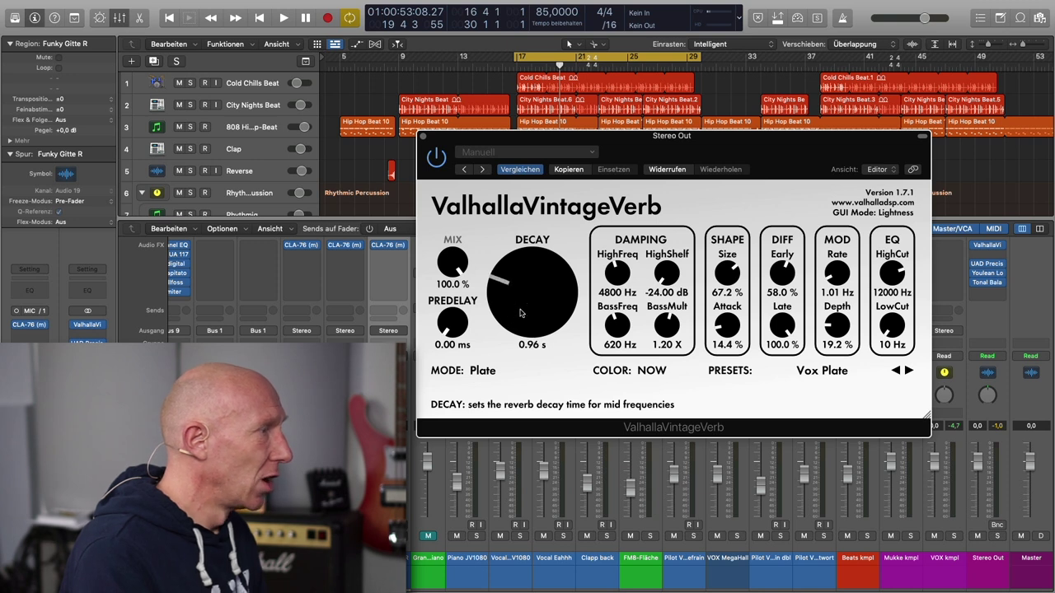
Listen to the fully wet reverb, and set its EQ low cut to 250 Hz and high cut to 2990 Hz.
mouse_move(455, 264)
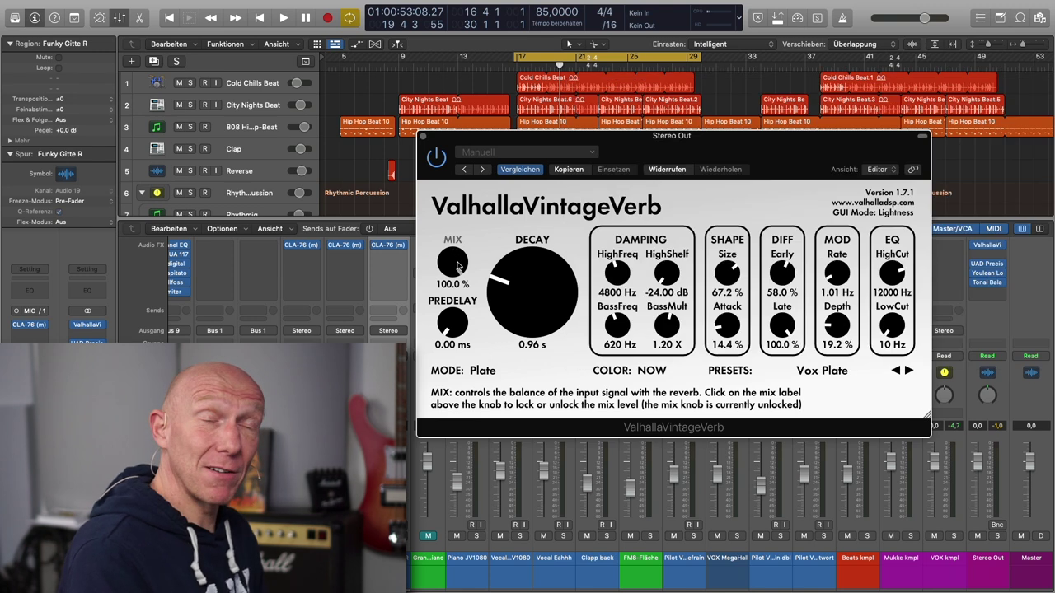
key(space)
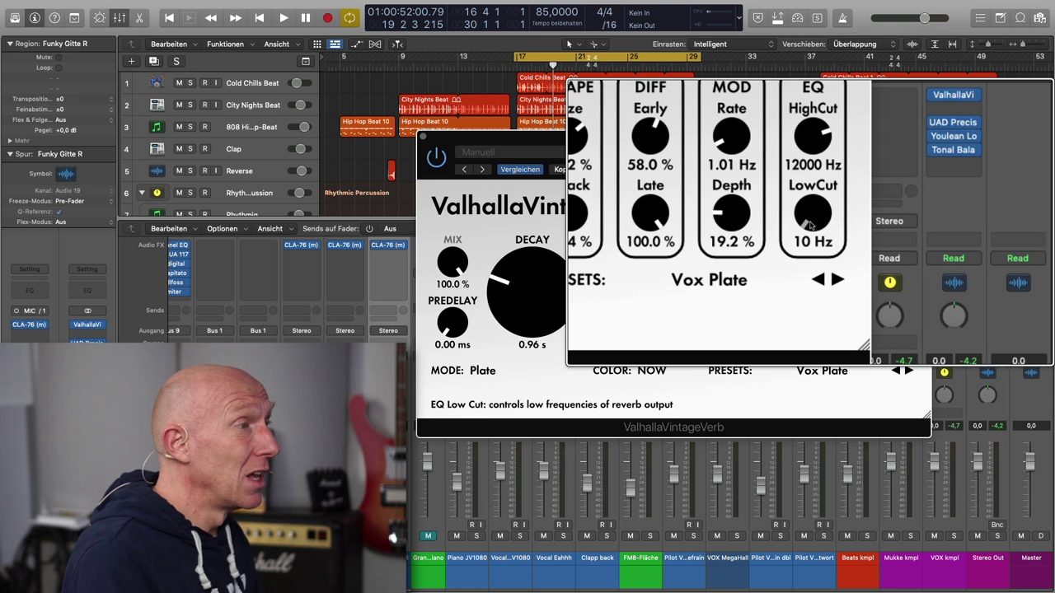
scroll(810, 225, up, 8)
scroll(810, 225, up, 4)
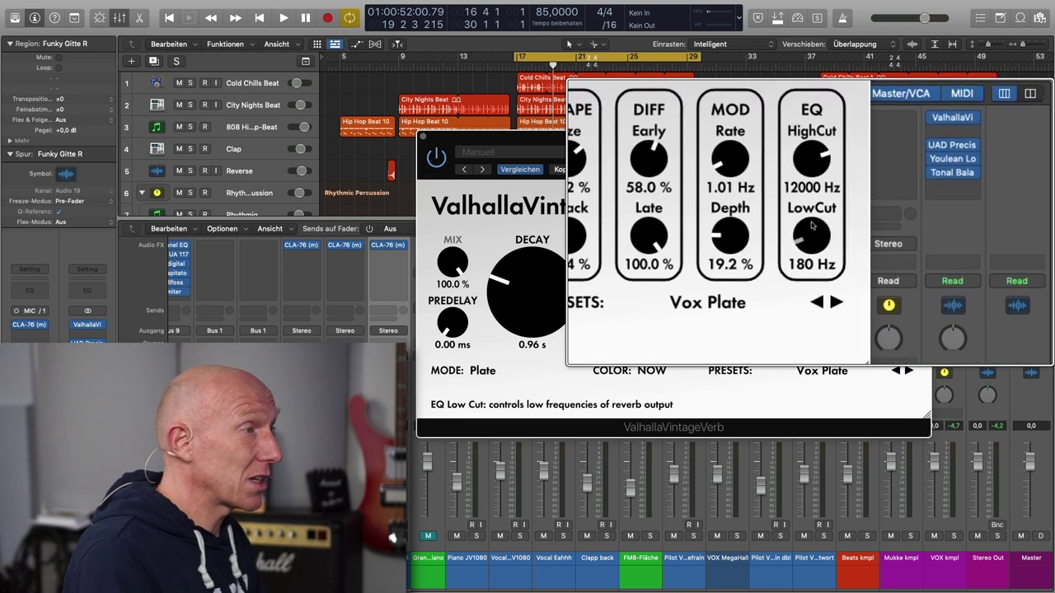
scroll(814, 226, up, 1)
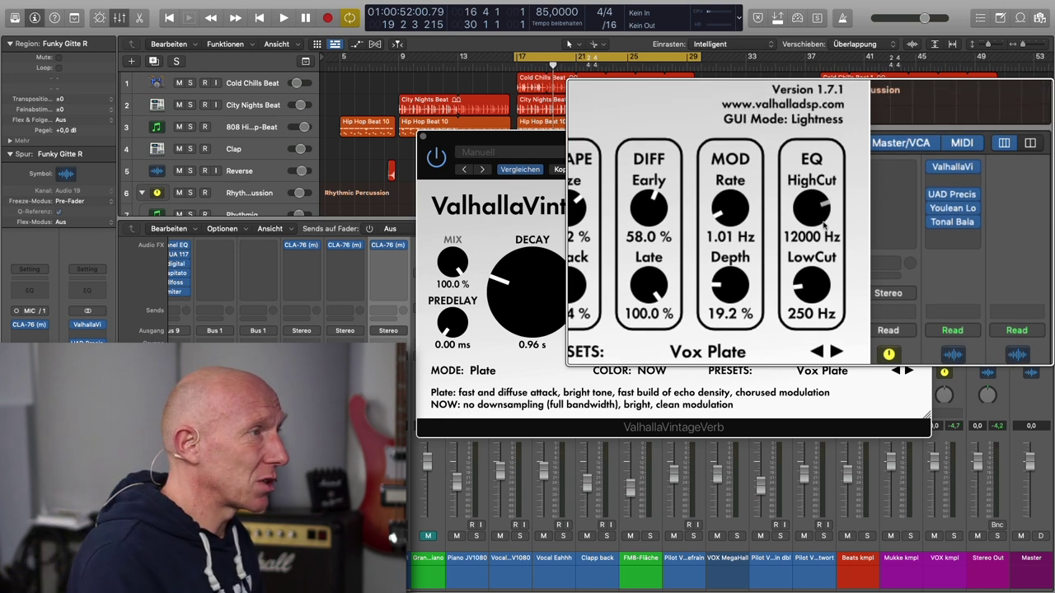
scroll(811, 225, up, 1)
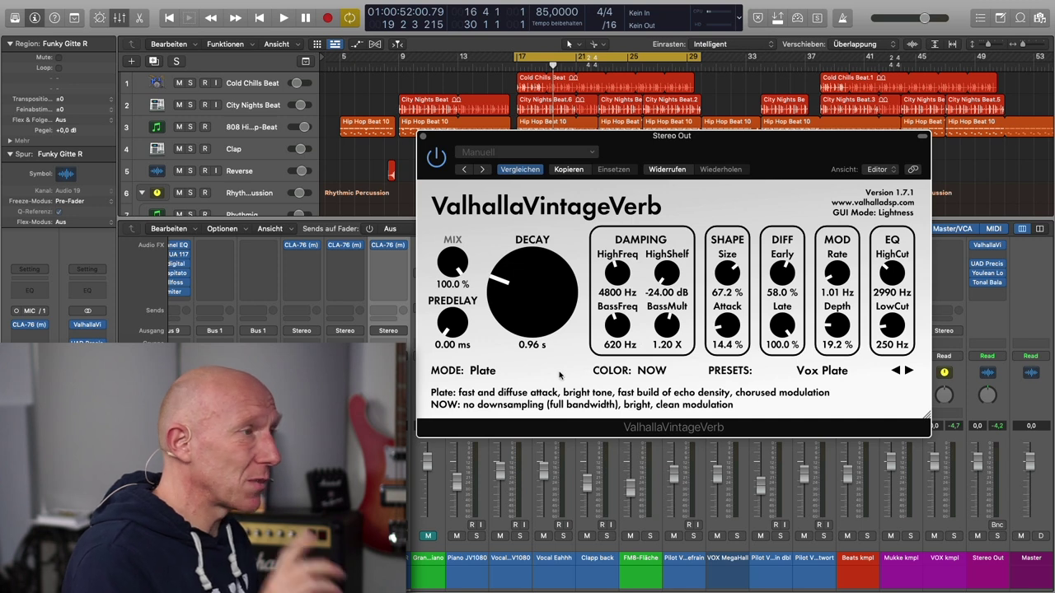
Fine-tune the reverb EQ during playback to a 2190 Hz high cut and a 240 Hz low cut.
key(space)
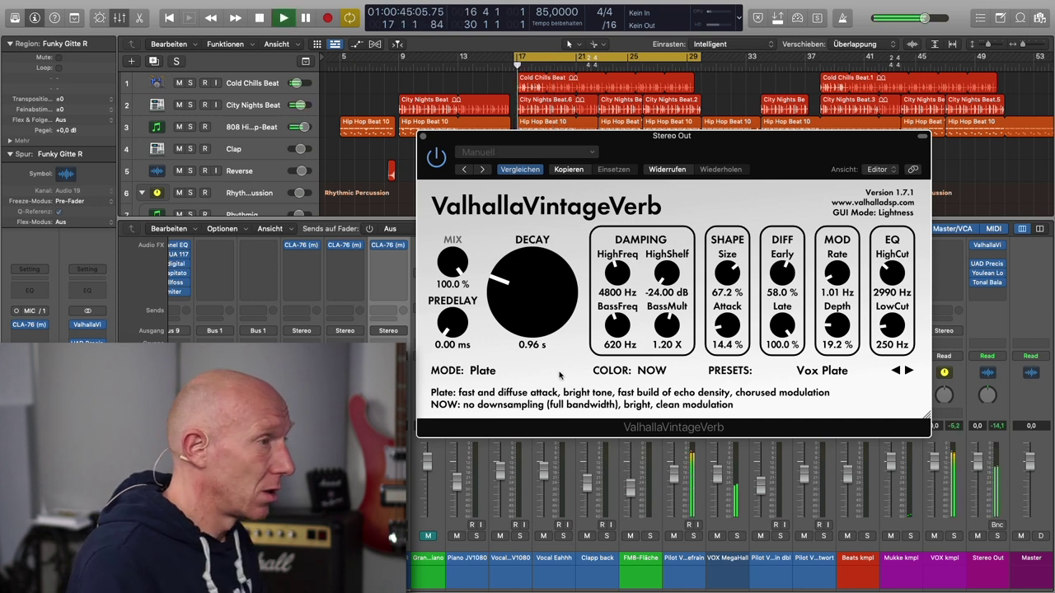
drag(893, 273, 894, 278)
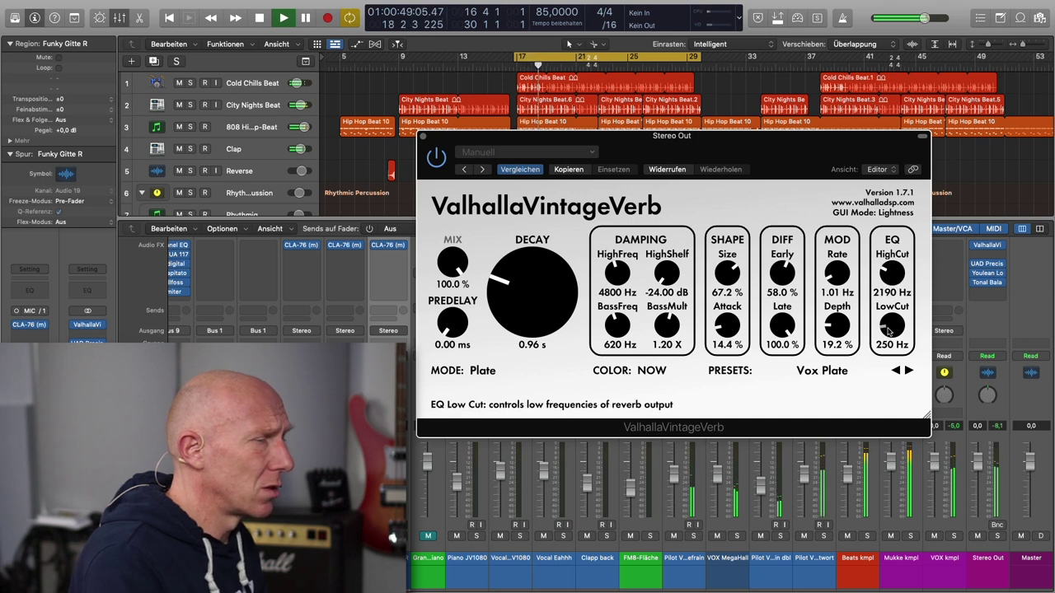
drag(887, 328, 889, 331)
key(space)
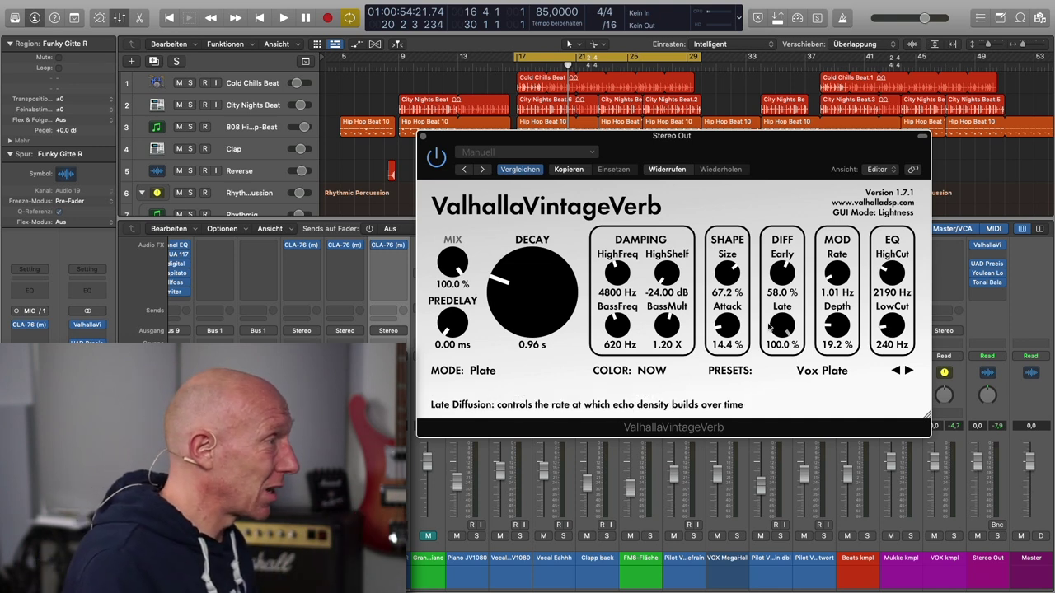
Reset the reverb mix to 0 %, raise it during playback as far as 30 %, and settle at 16.8 %.
scroll(459, 263, down, 5)
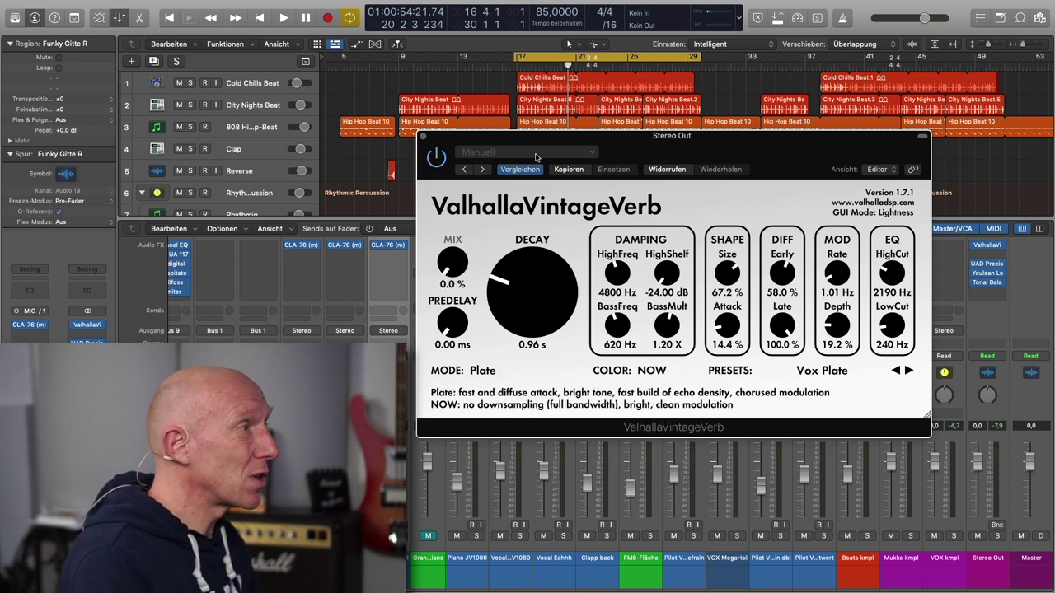
drag(613, 142, 611, 144)
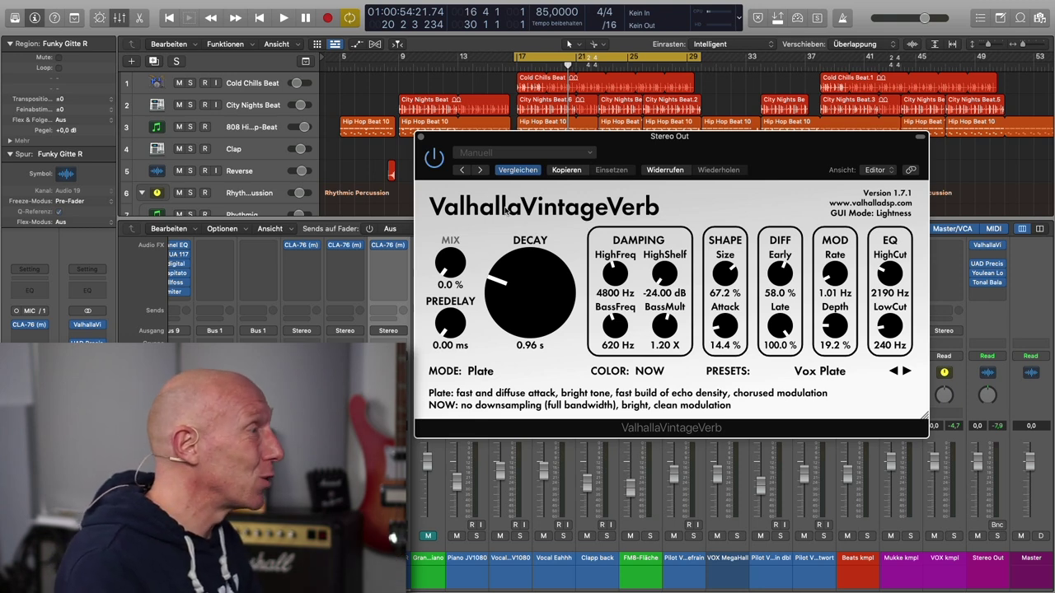
key(space)
drag(451, 265, 470, 228)
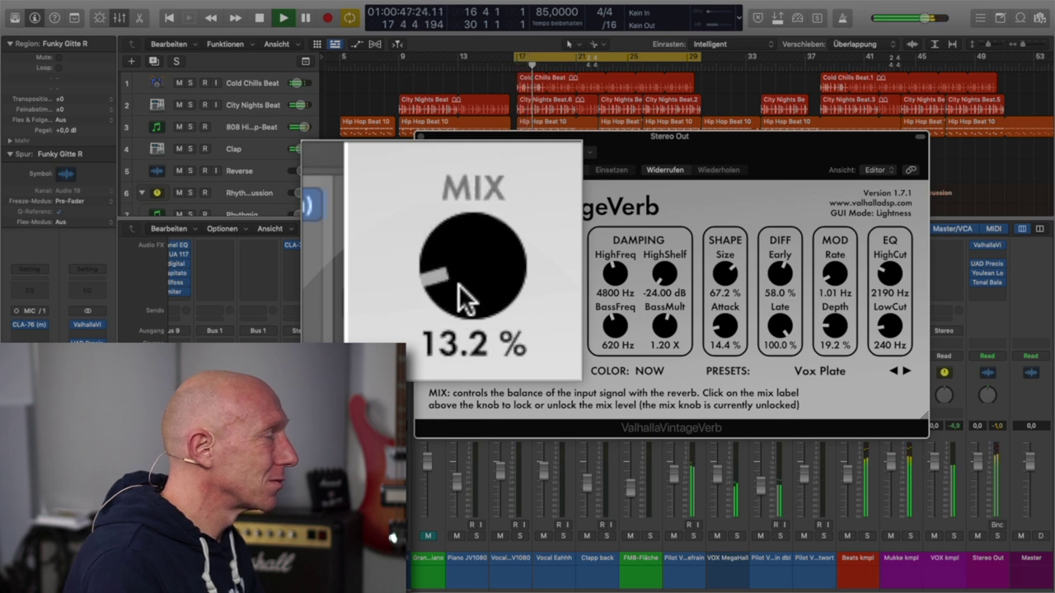
drag(459, 299, 446, 206)
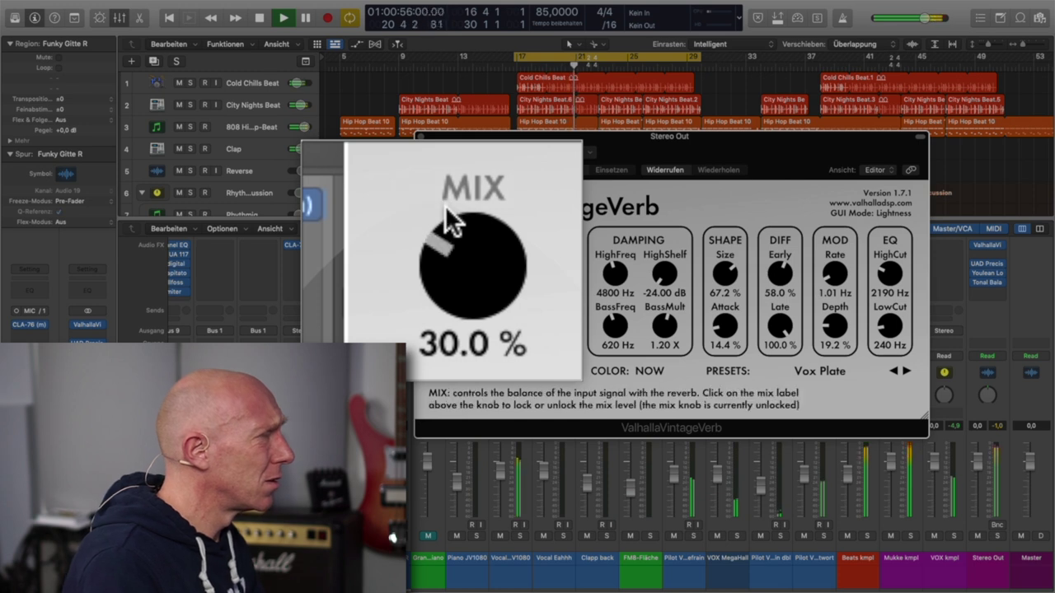
drag(444, 261, 449, 293)
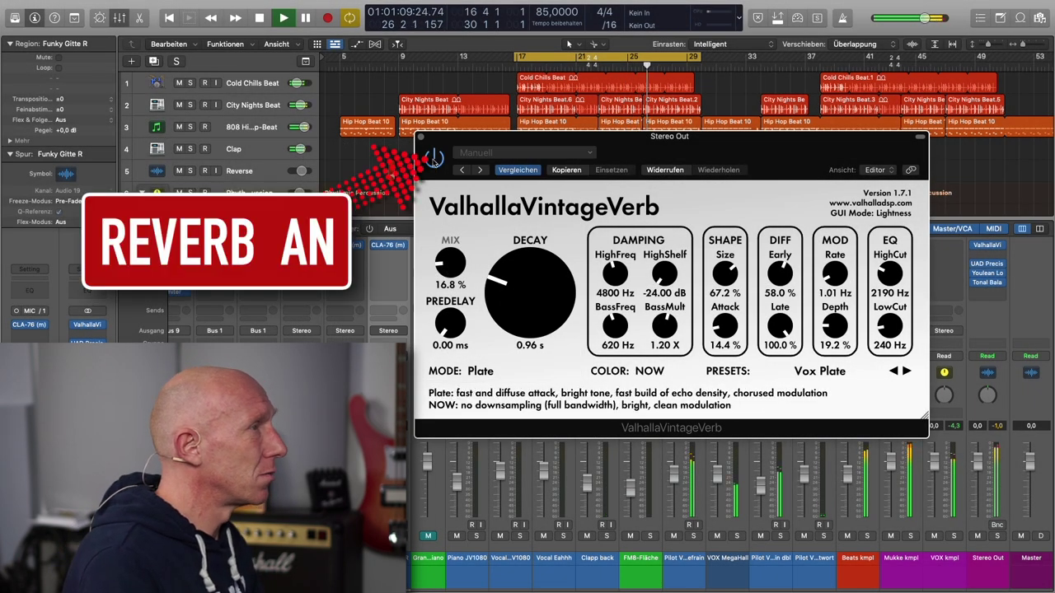
Compare the playing mix with the reverb bypassed and active, and raise the reverb mix to 18 %.
click(435, 159)
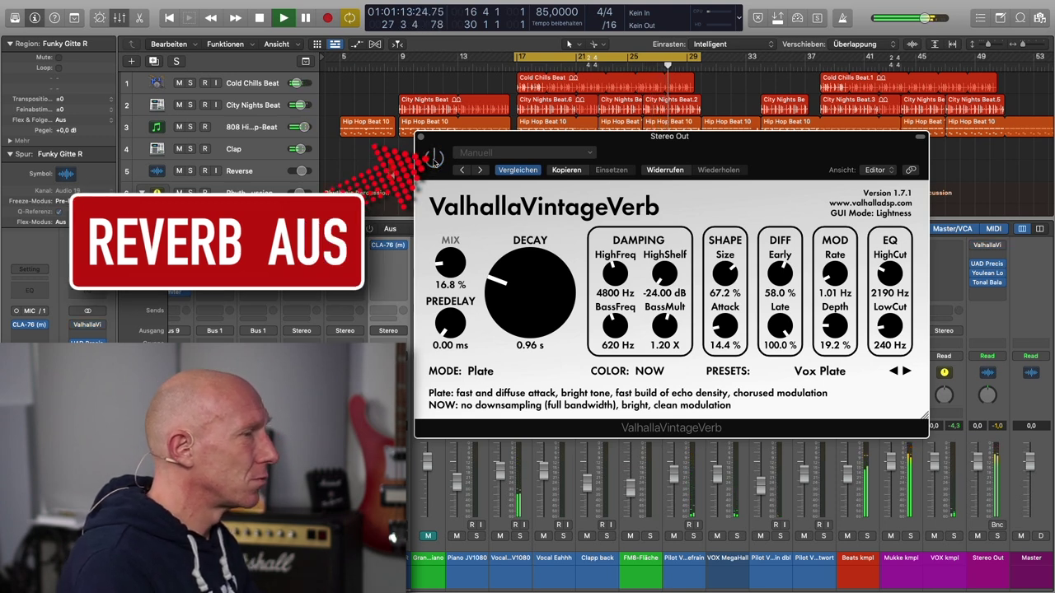
click(434, 159)
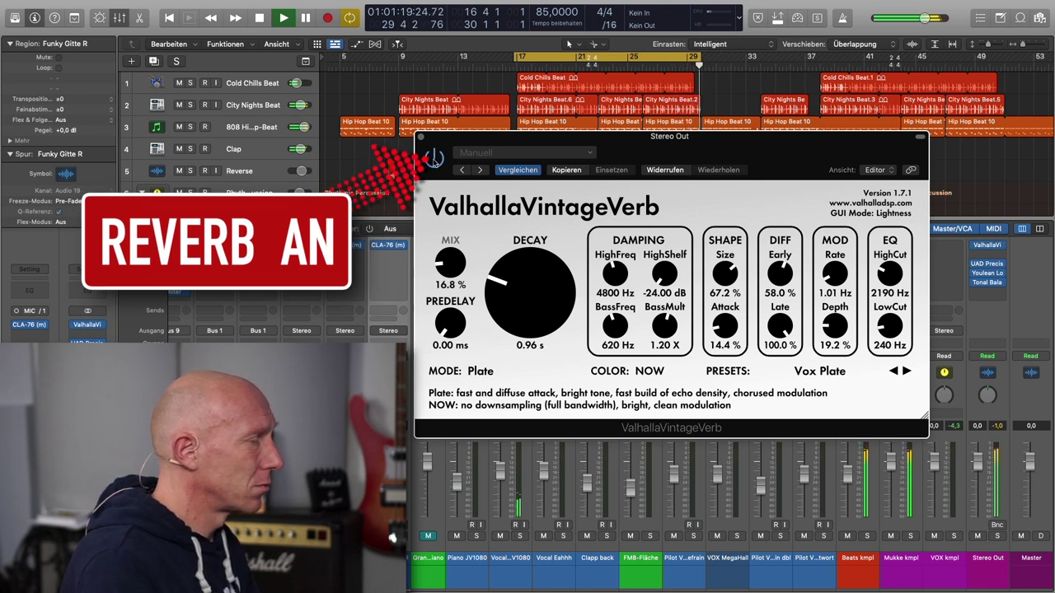
click(435, 159)
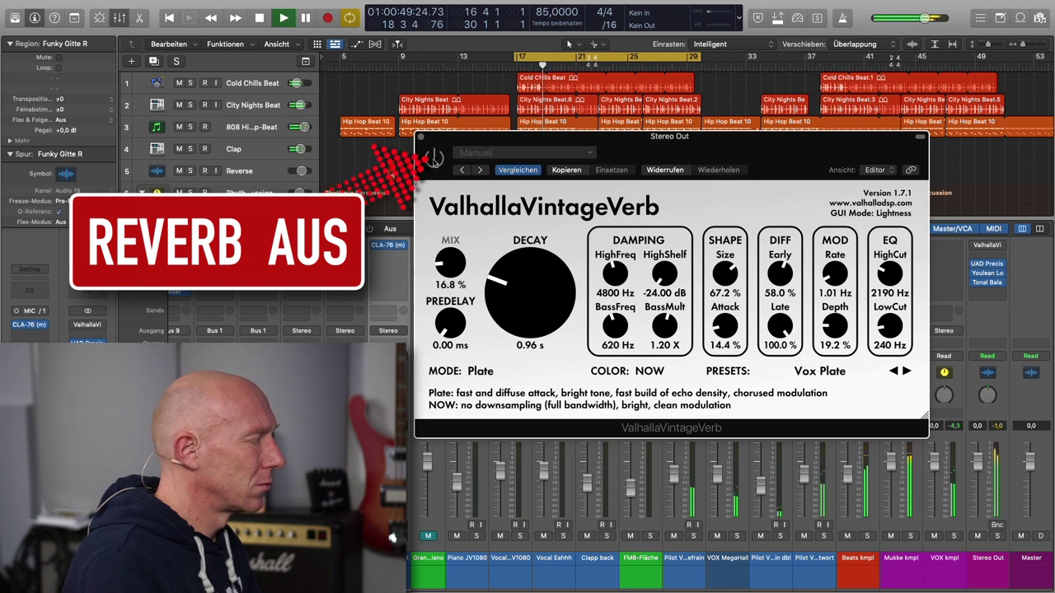
click(434, 159)
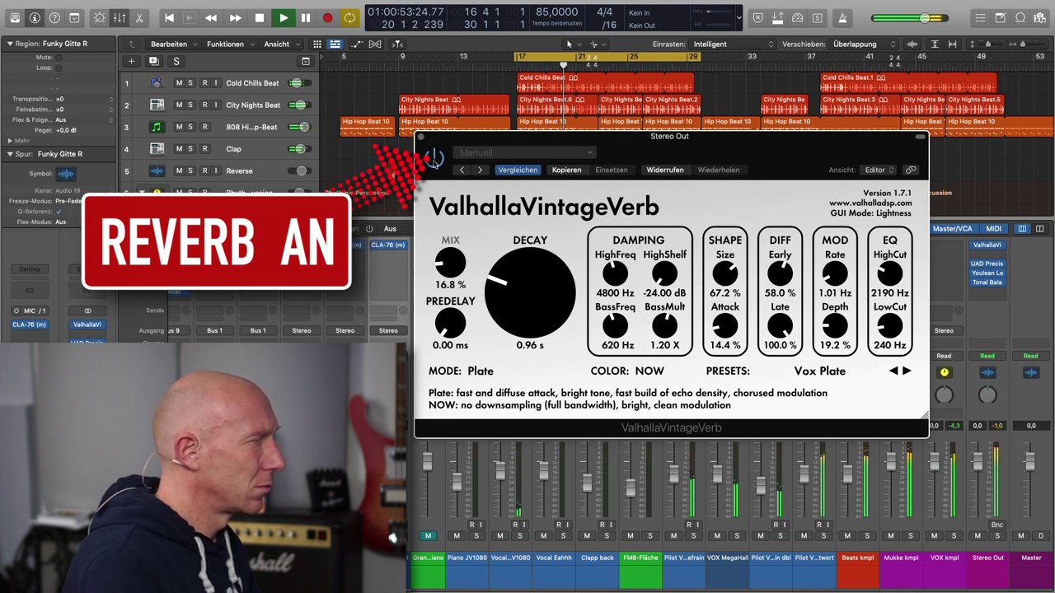
drag(452, 260, 452, 255)
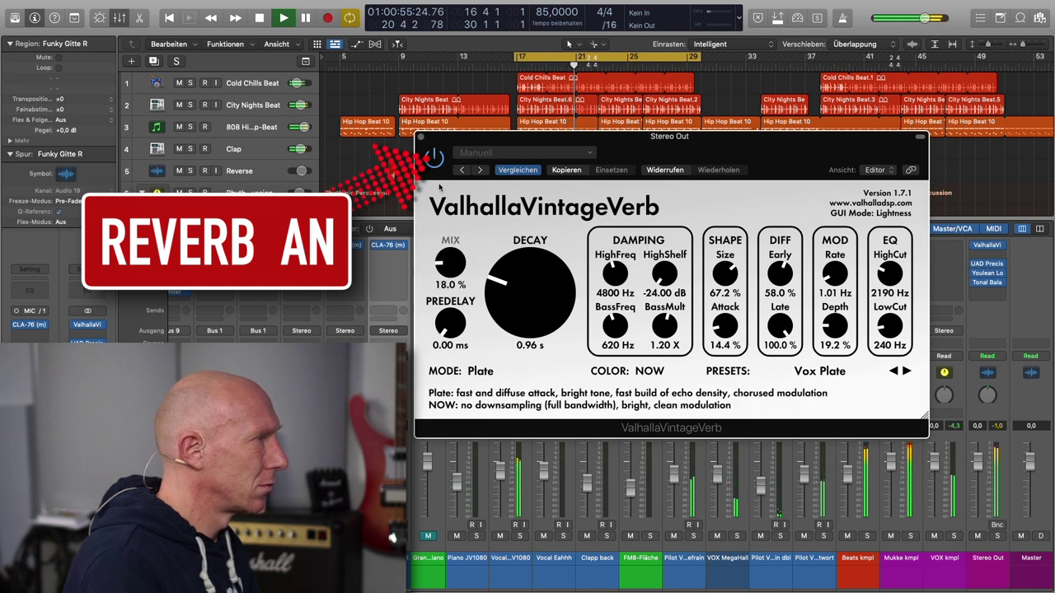
Compare the song with and without the reverb by repeatedly bypassing and reactivating the plug-in, ending with it active.
click(435, 159)
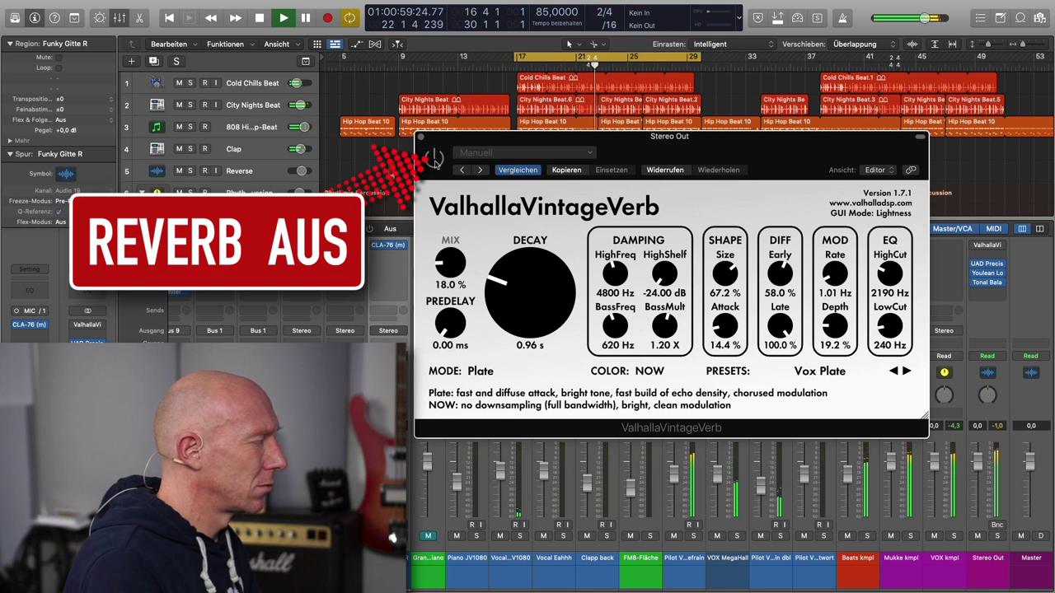
click(435, 160)
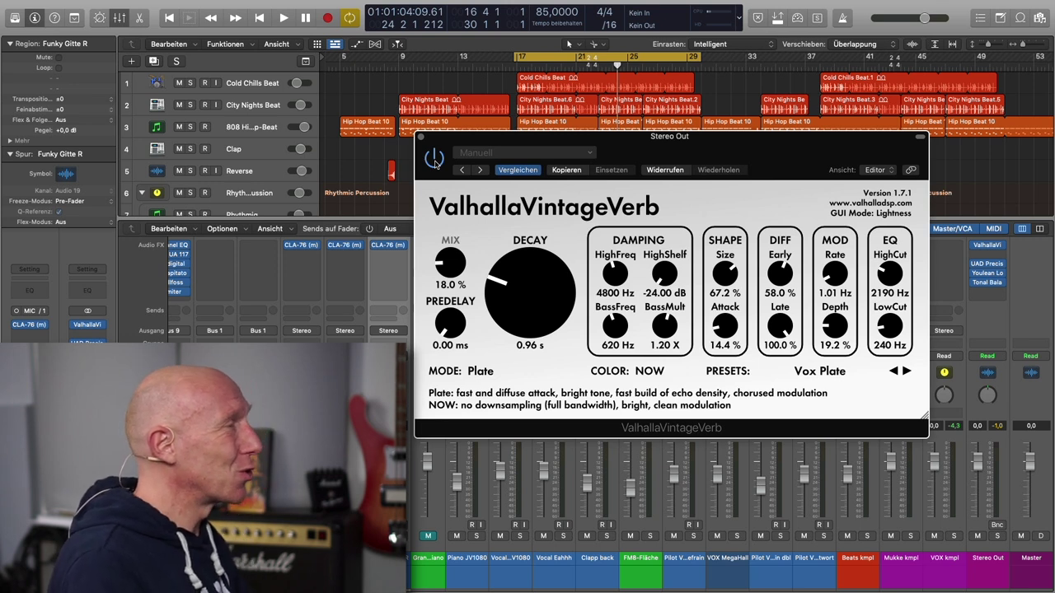
click(435, 159)
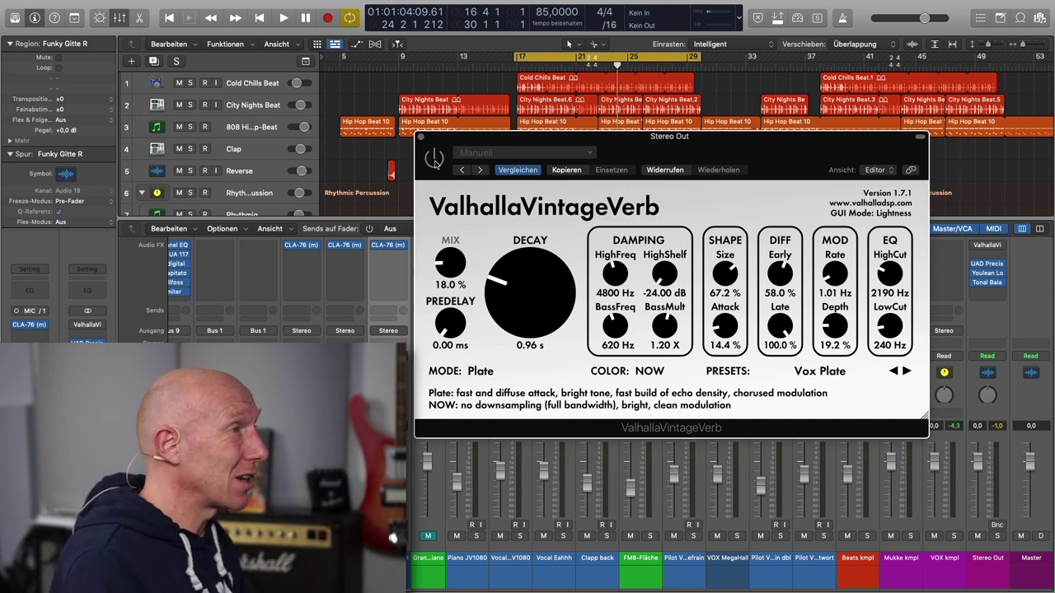
key(space)
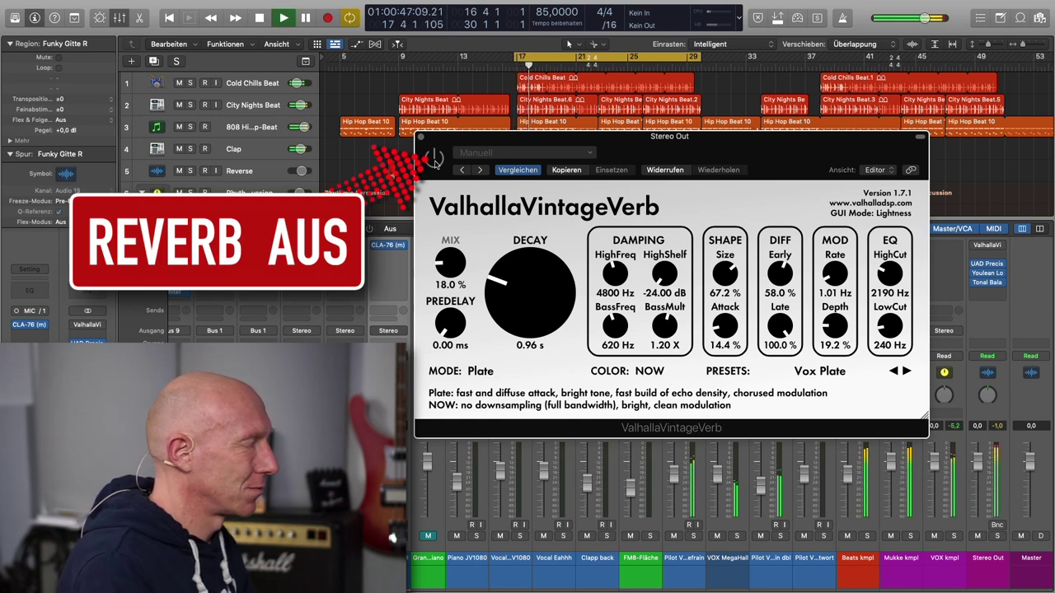
click(435, 159)
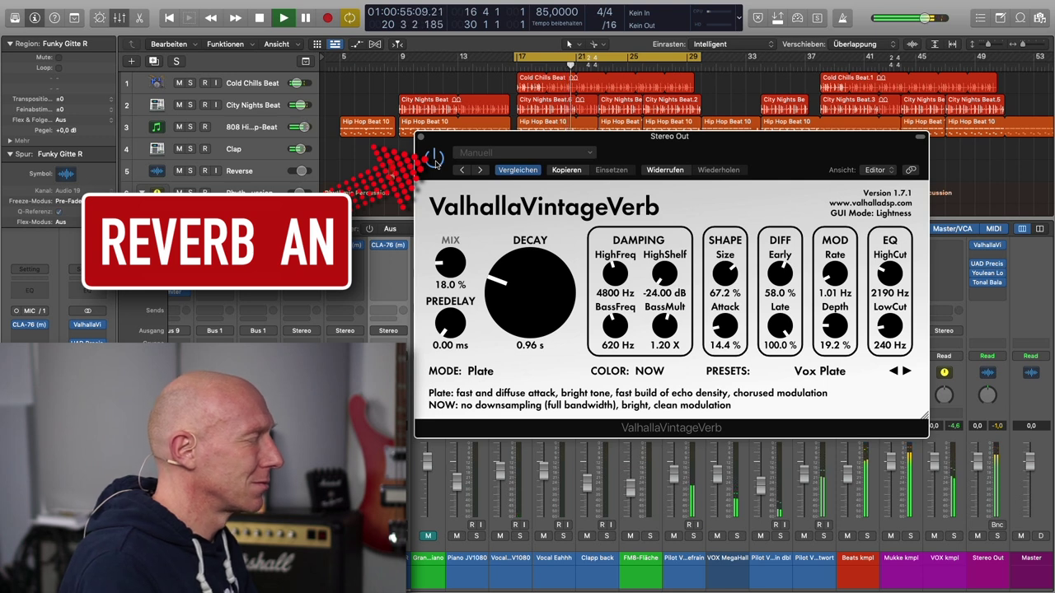
click(434, 159)
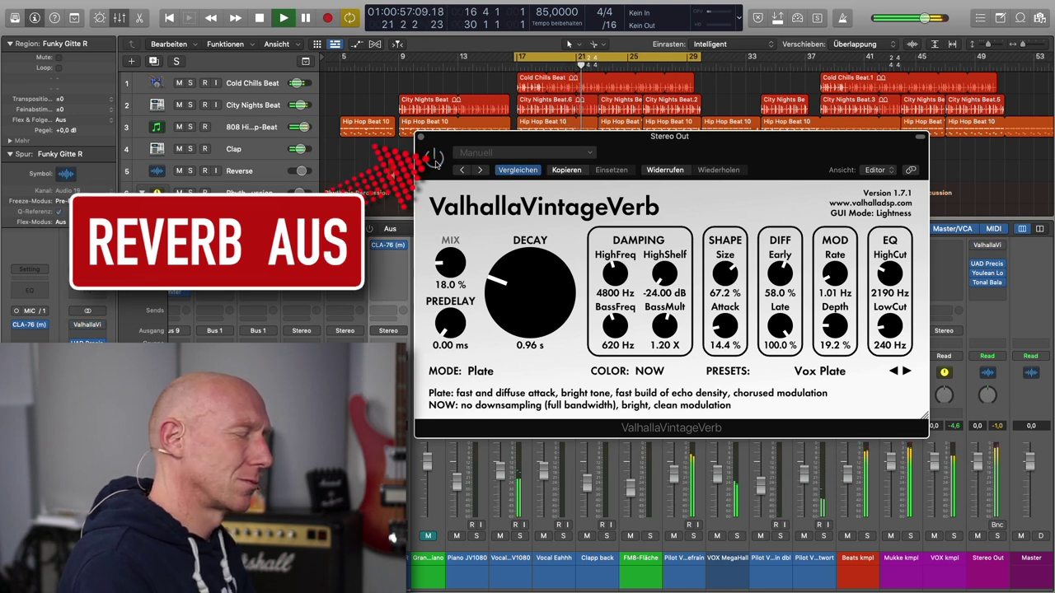
click(435, 159)
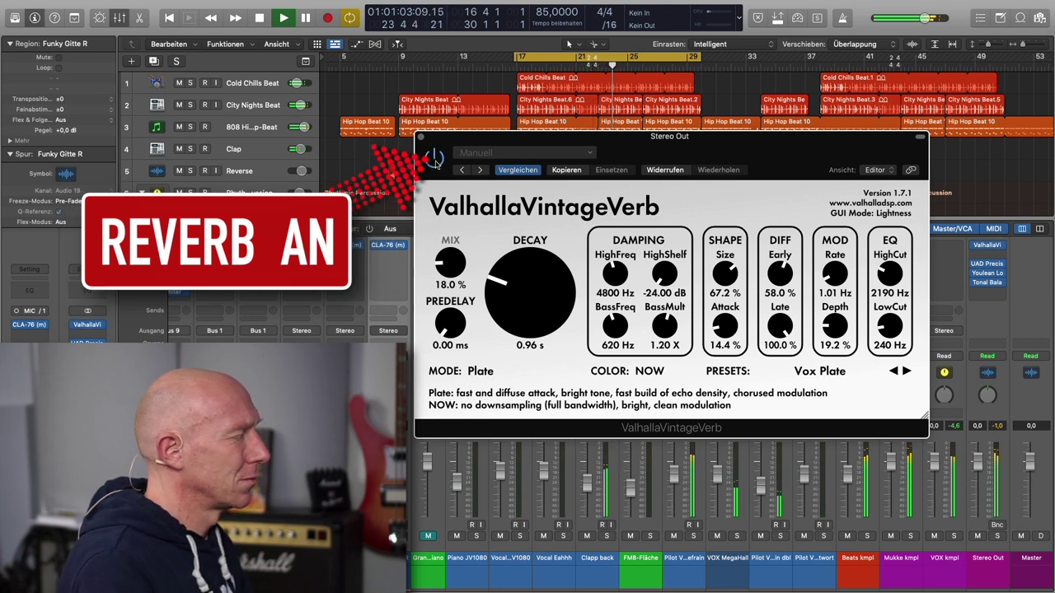
click(435, 160)
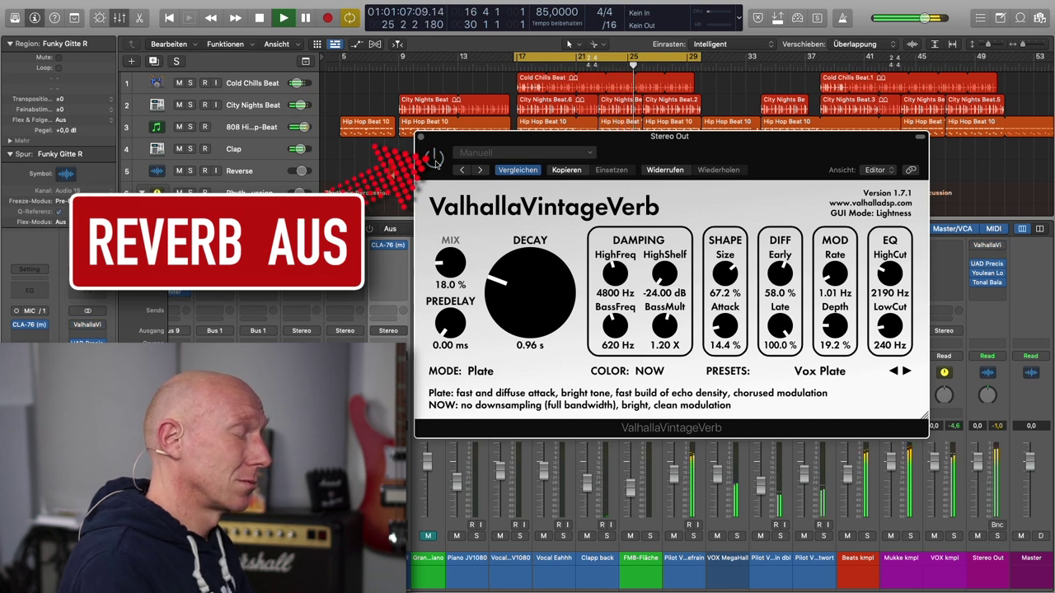
click(435, 160)
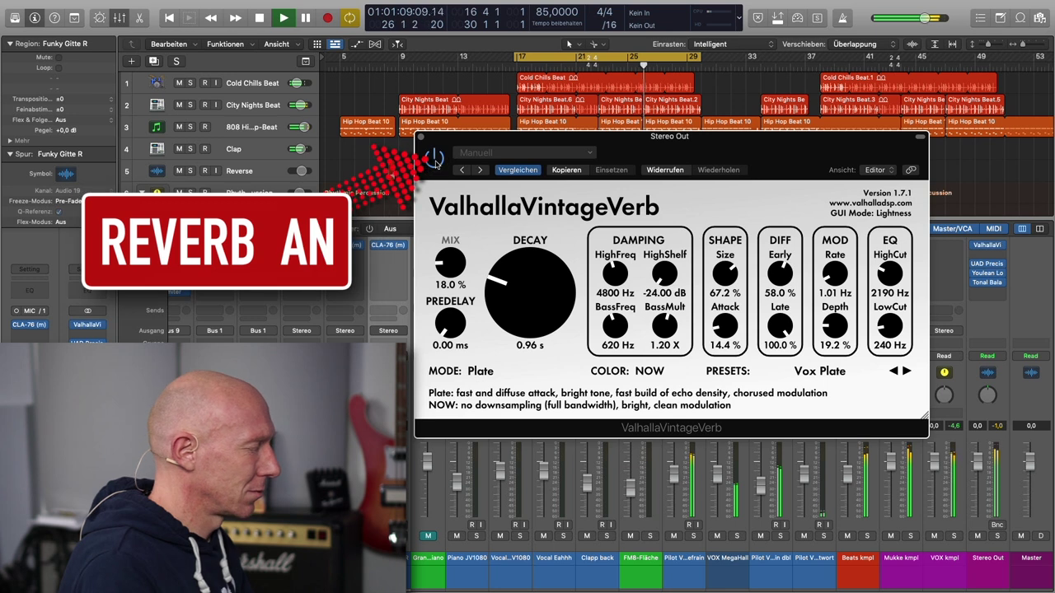